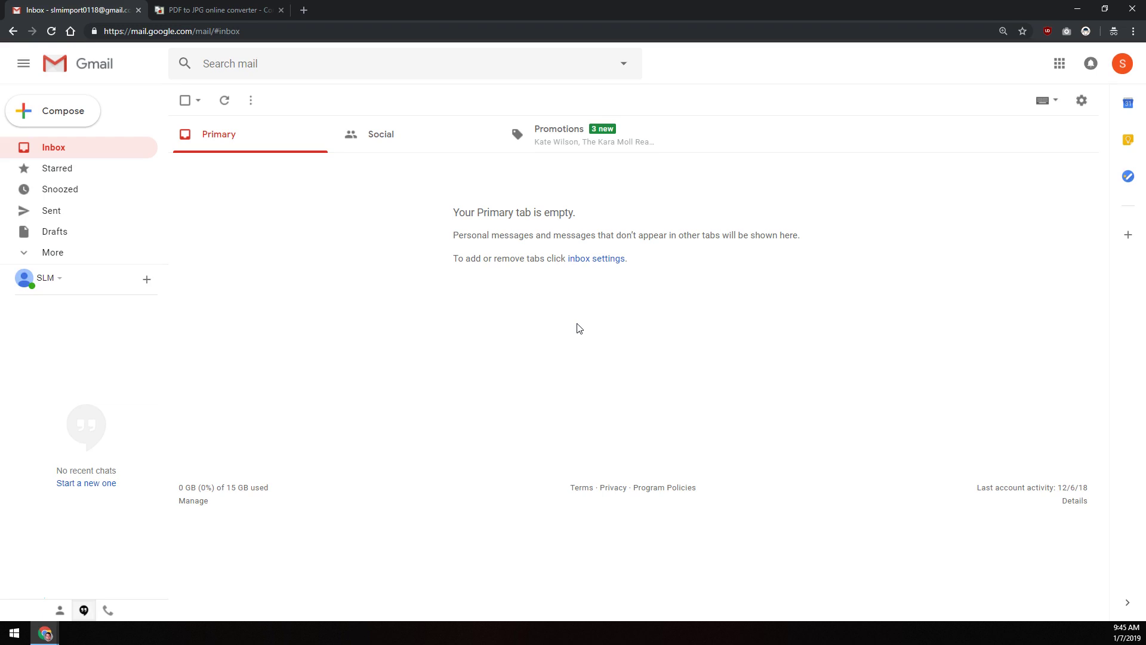
Start a new message titled 'Newsletter' and add blank lines above the signature.
left_click(67, 110)
left_click(839, 282)
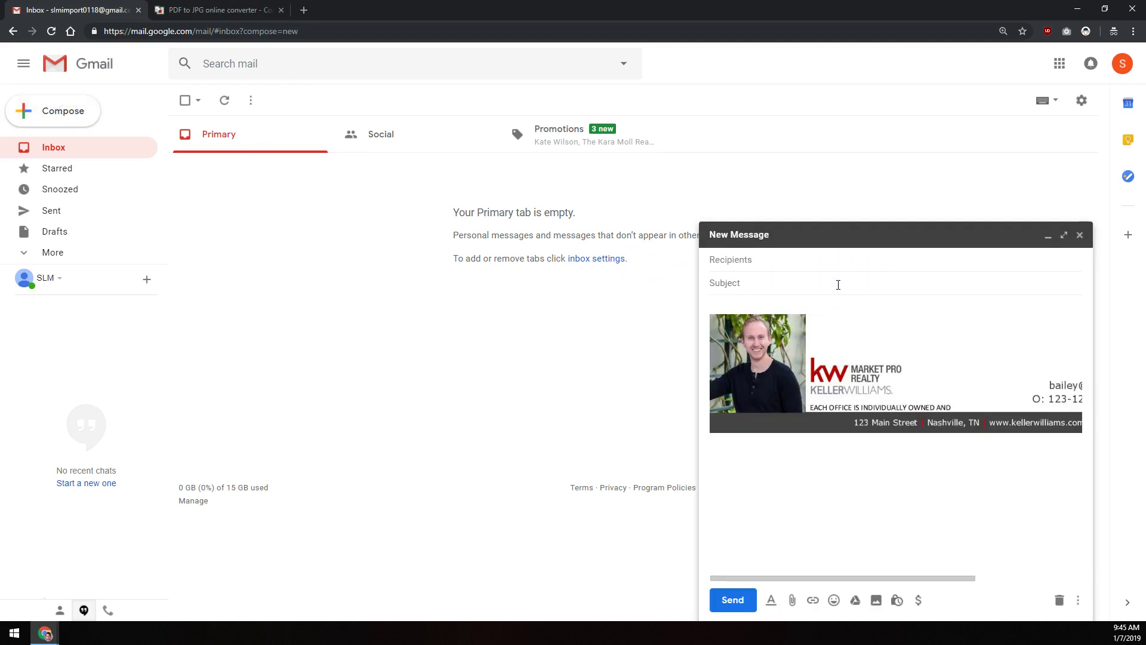
type("Newsletter")
left_click(818, 302)
key("Return")
key("Return")
key("Return")
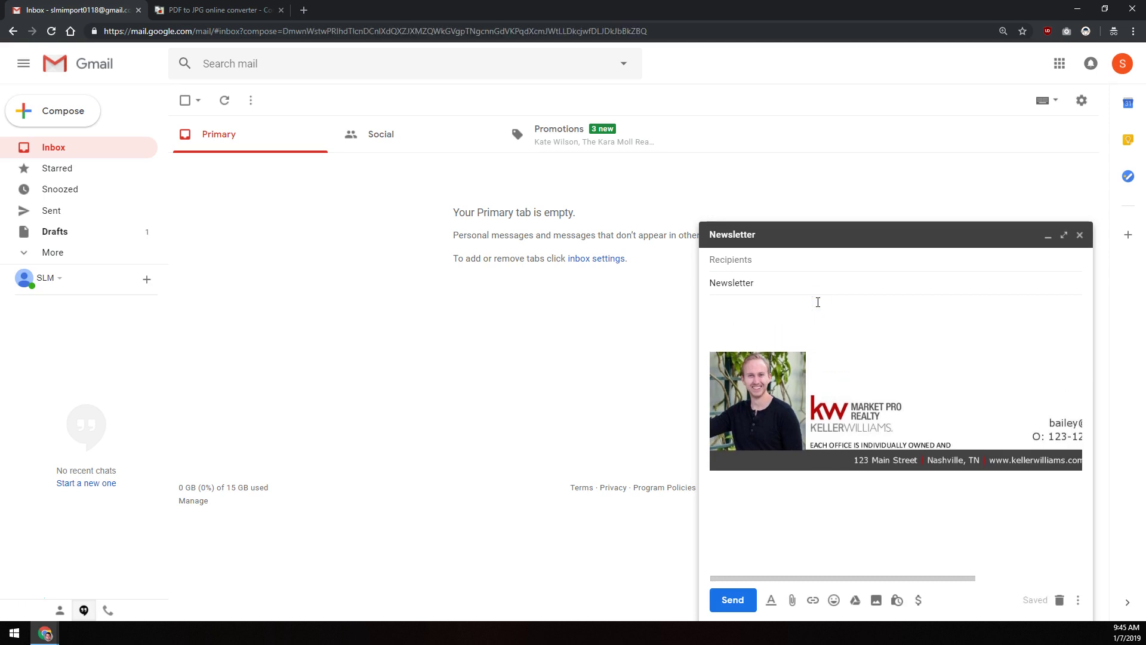
left_click_drag(814, 302, 710, 333)
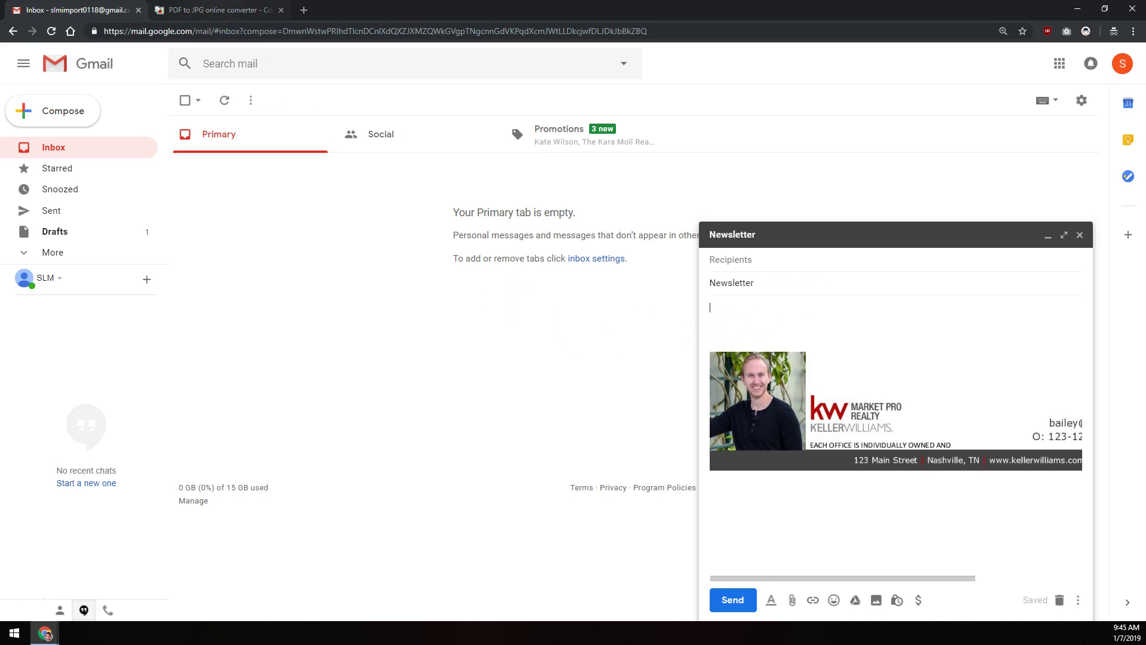
Switch to the pdf2jpg.net PDF-to-JPG converter tab.
left_click(215, 9)
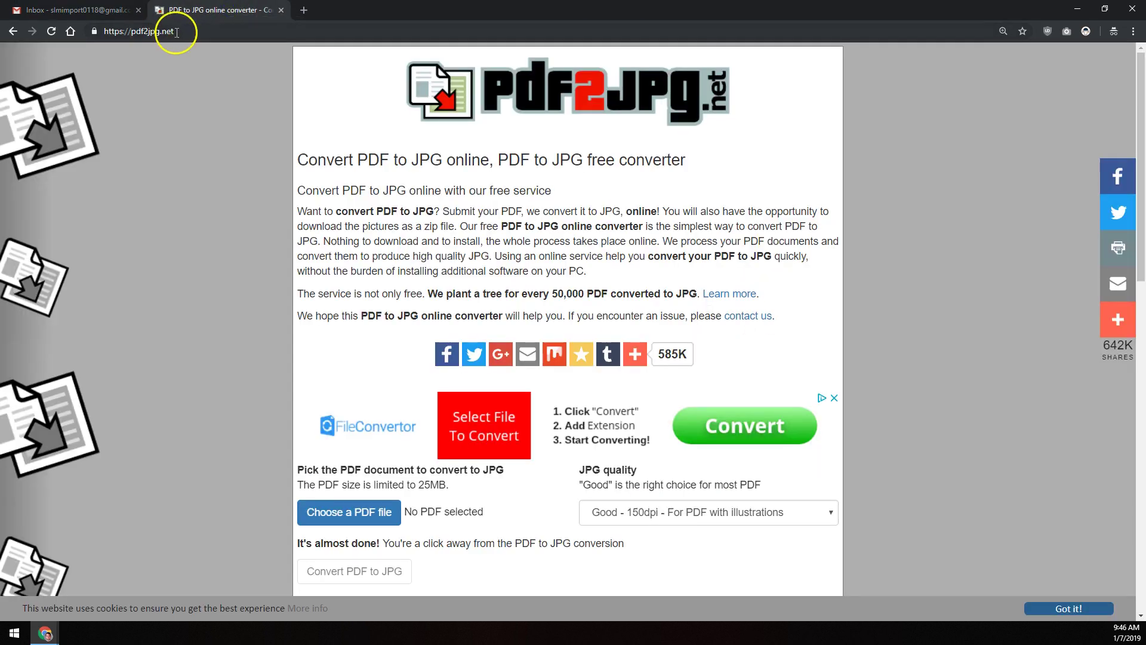
left_click_drag(173, 31, 133, 32)
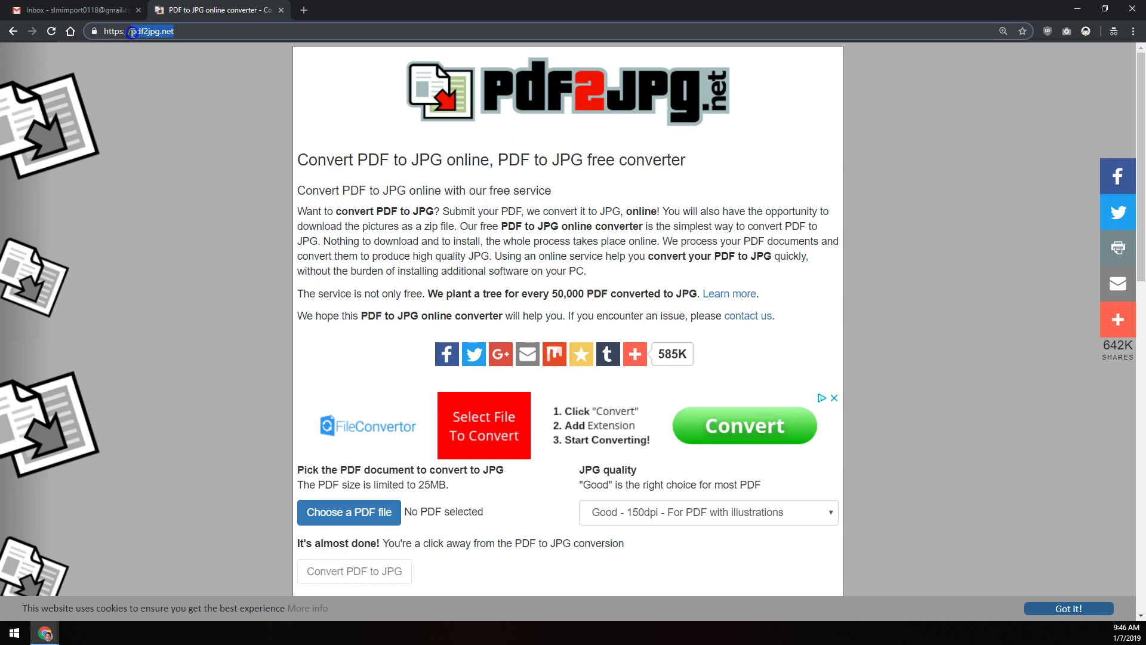
left_click(173, 32)
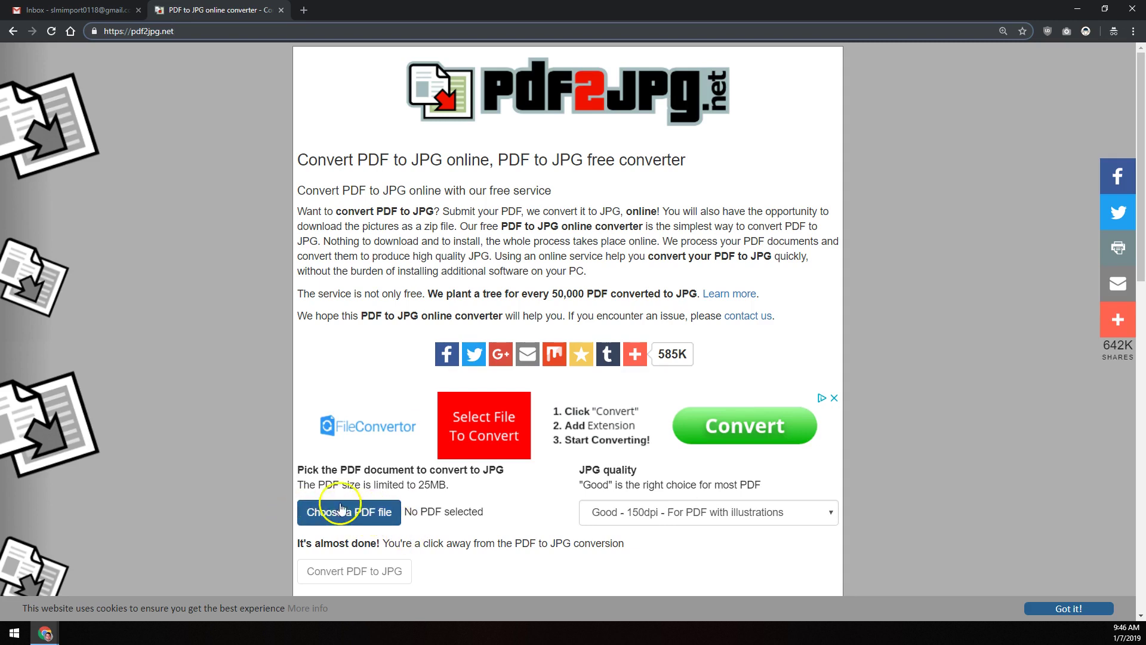
Choose SLM FLYER EST JAN.pdf and, after trying Excellent - 300dpi, set JPG quality to Good - 150dpi.
left_click(368, 517)
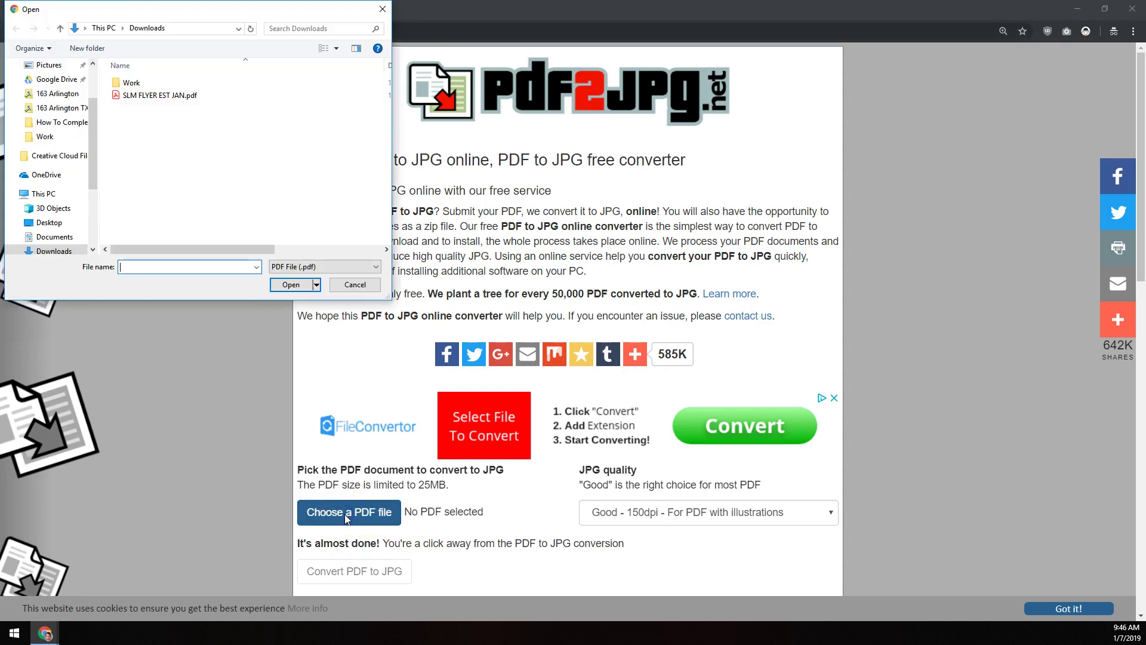
double_click(167, 97)
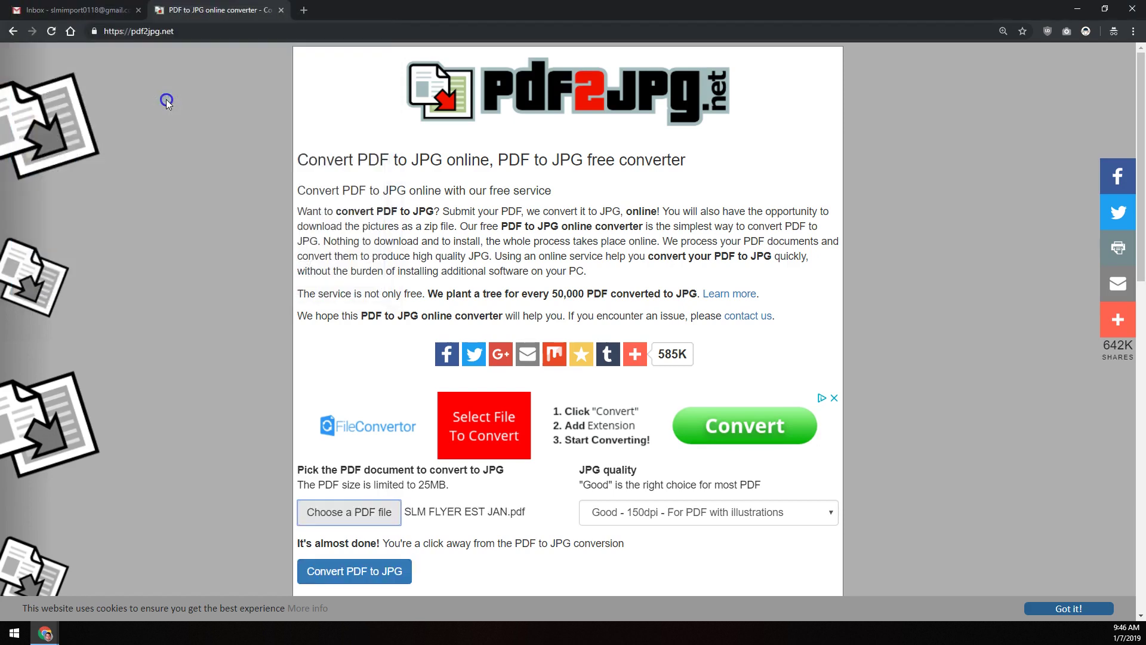
left_click(643, 506)
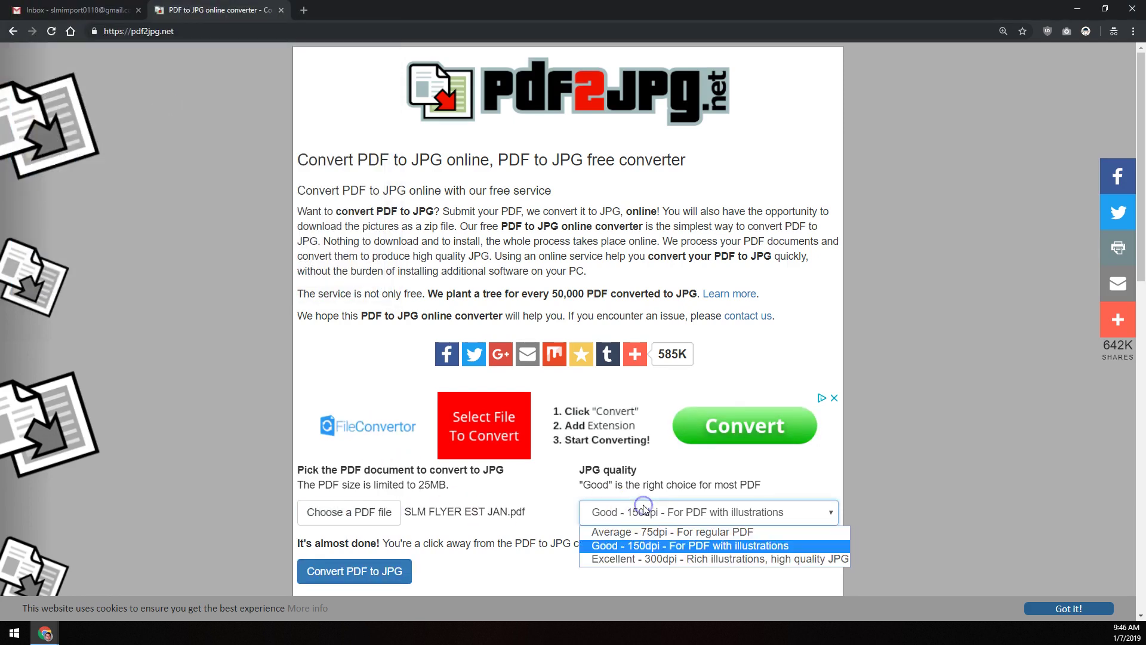
left_click(667, 563)
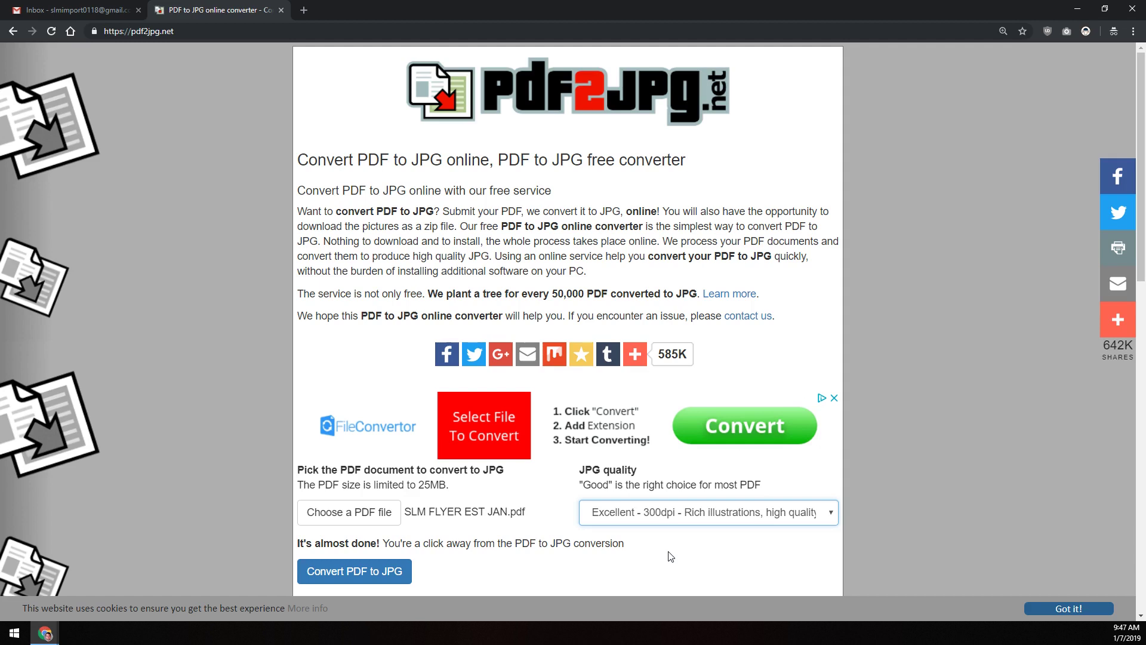
left_click(671, 514)
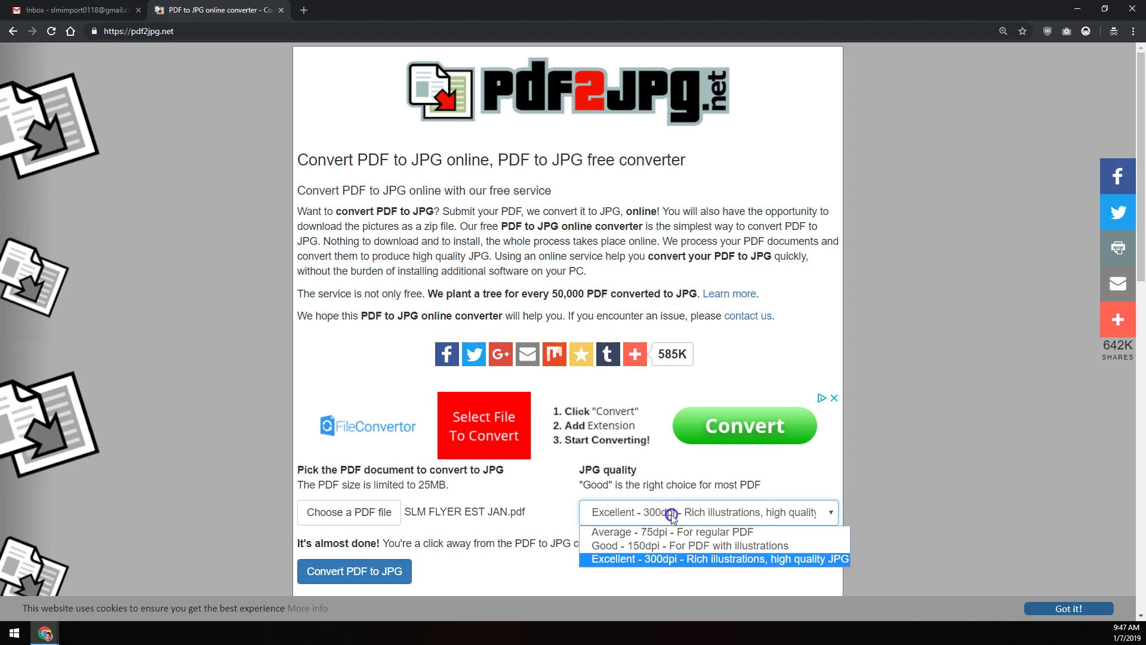
left_click(650, 545)
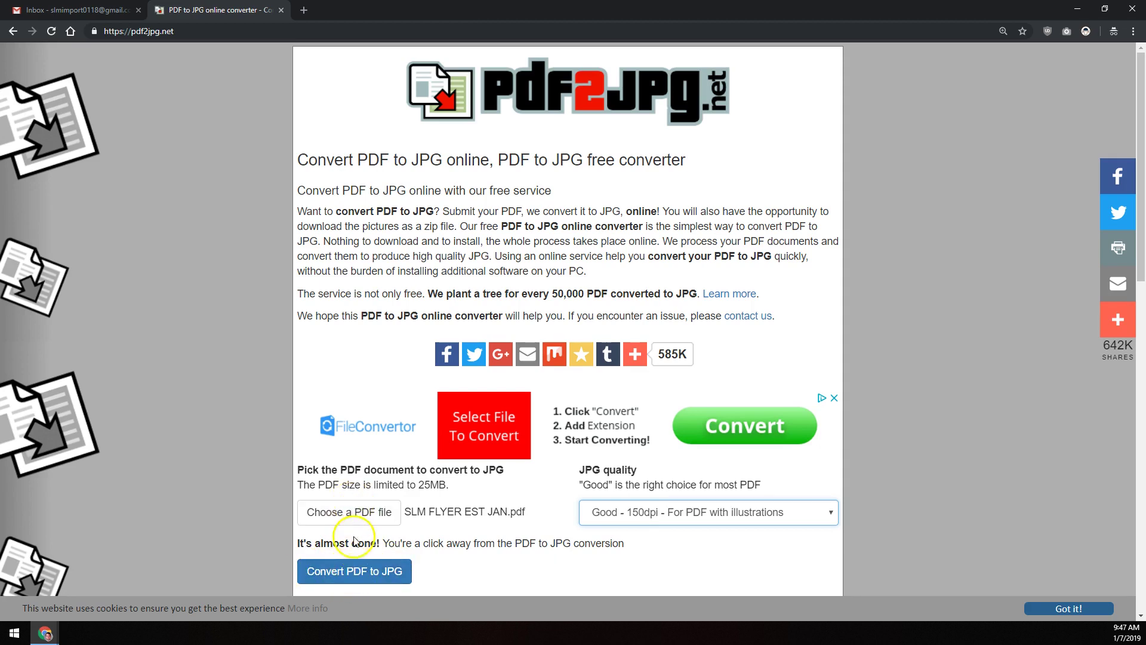
Convert the flyer PDF and download its page 1 image, SLM FLYER EST JAN-page-001.jpg.
left_click(358, 572)
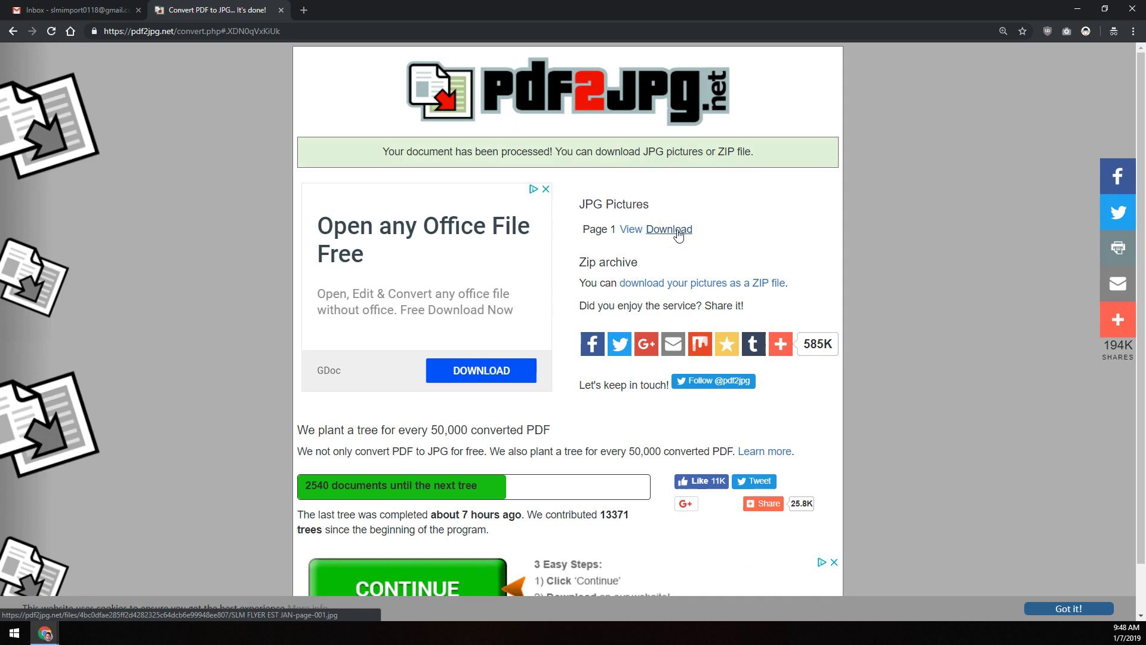
left_click(670, 233)
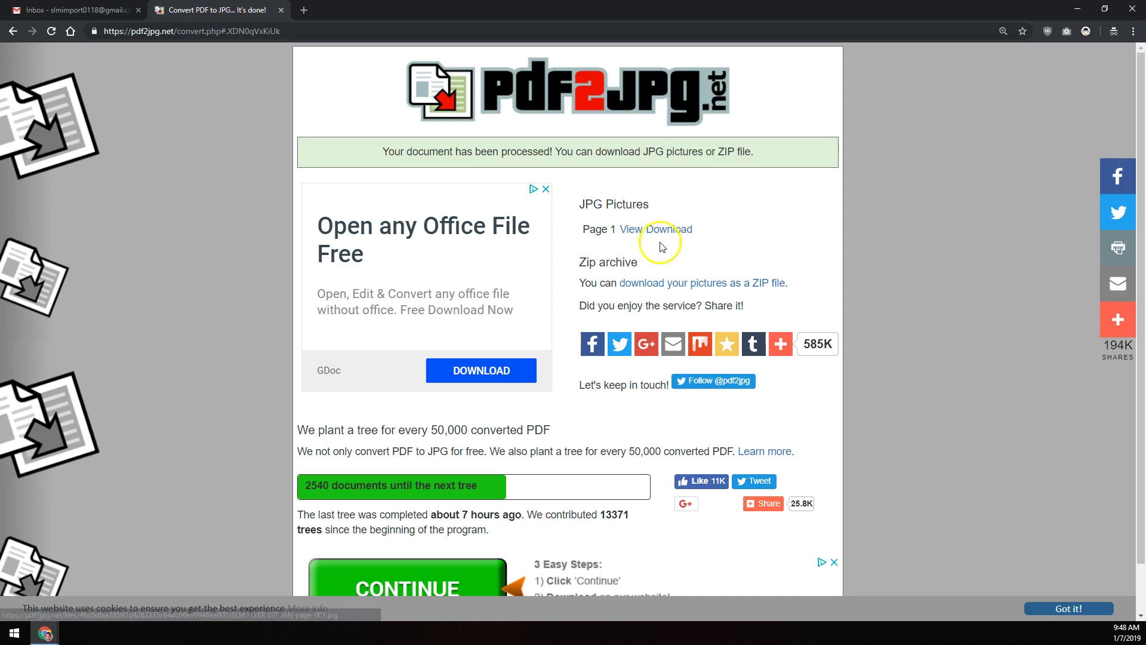
left_click(665, 237)
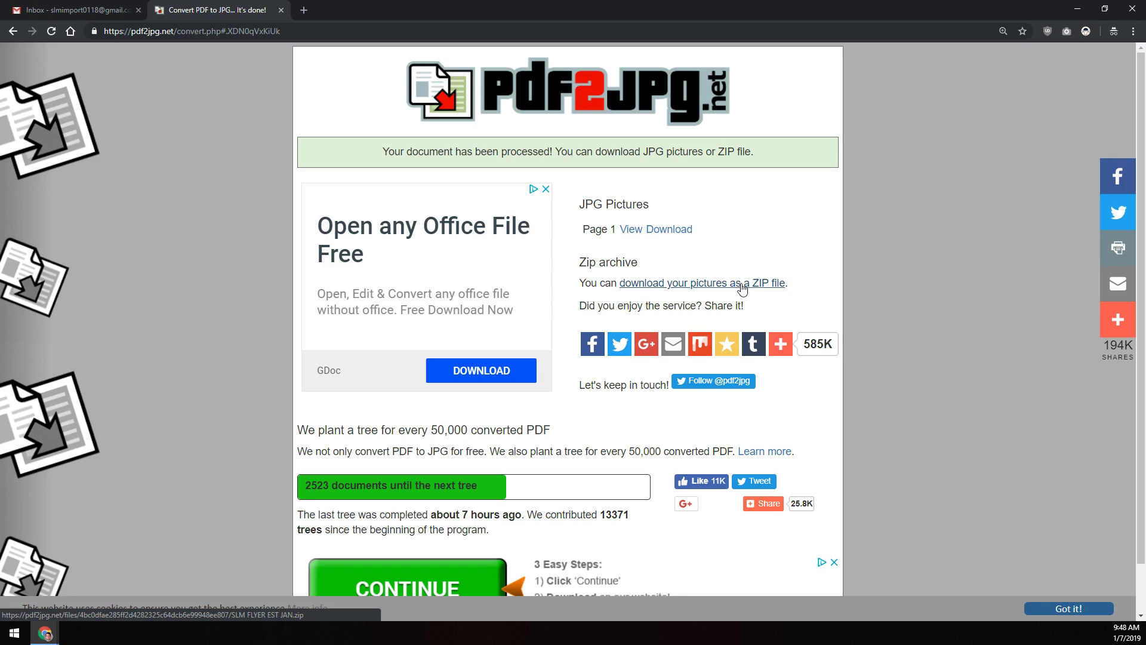
left_click(672, 232)
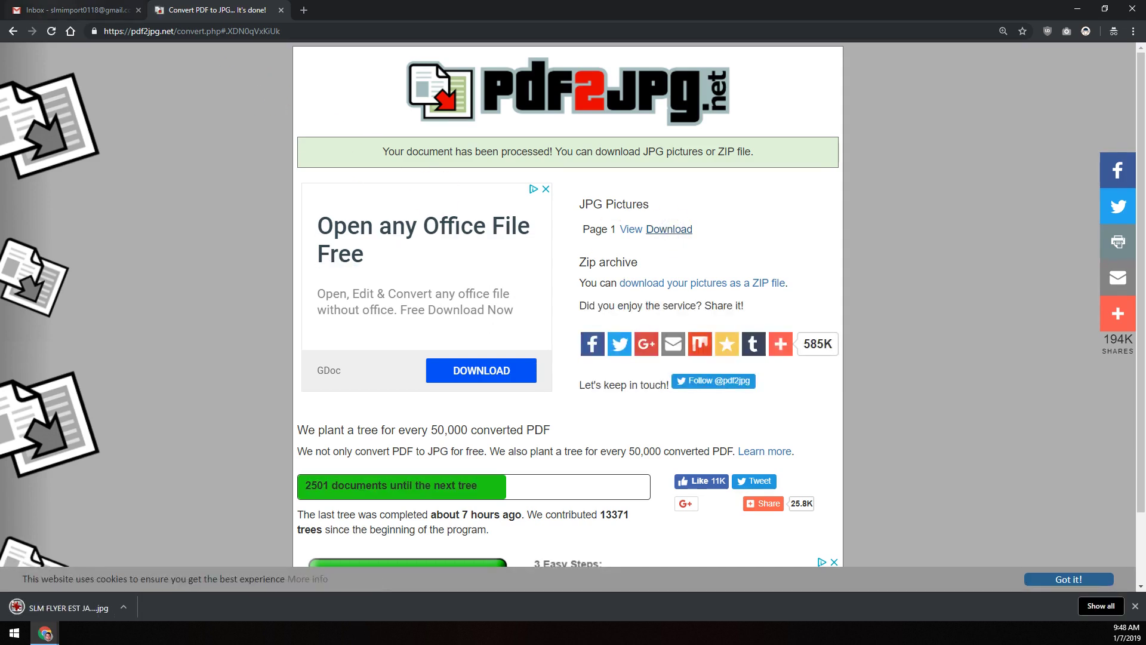
Return to the Newsletter draft in Gmail and bring up the Upload Photos dialog.
left_click(68, 10)
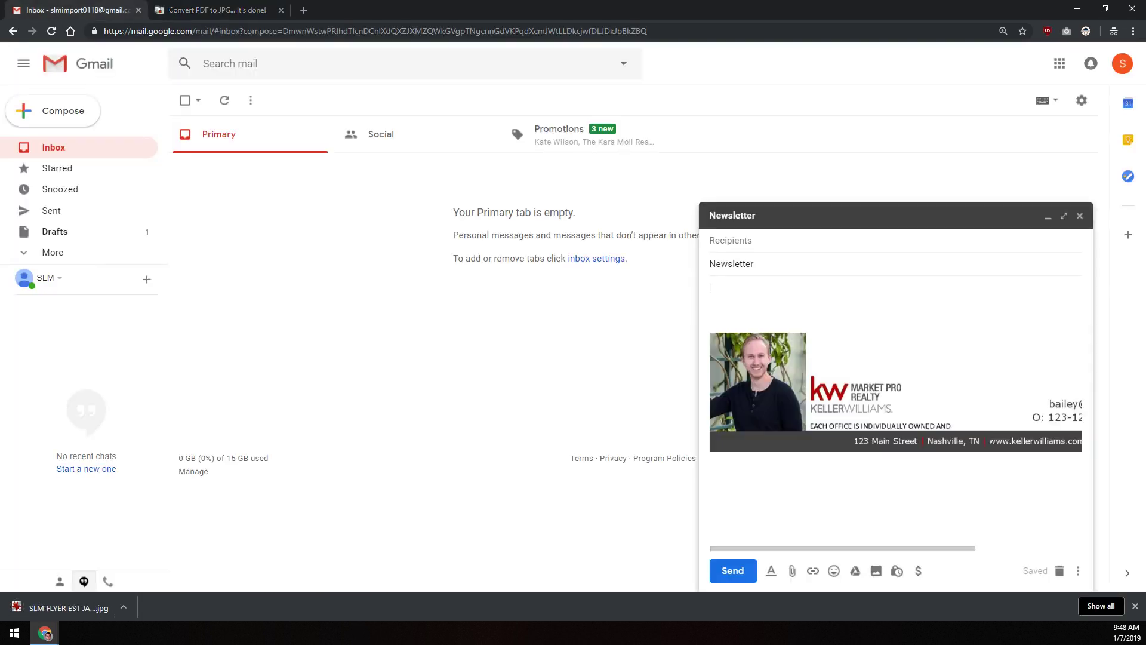
left_click(877, 572)
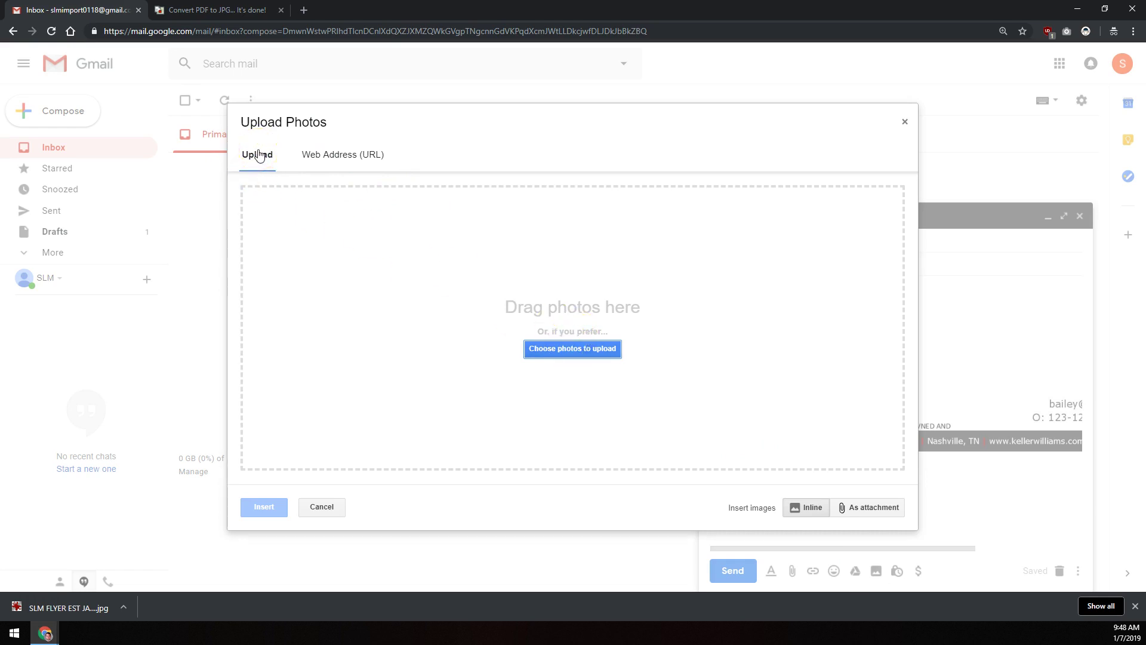
left_click(331, 157)
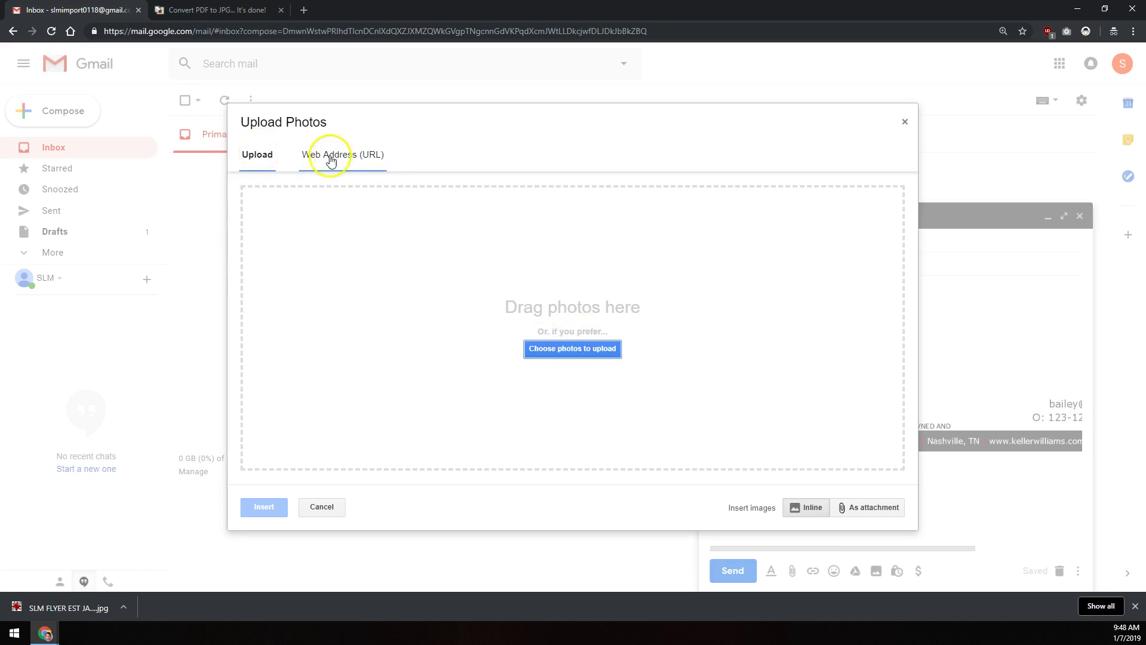
left_click(264, 163)
left_click(327, 157)
left_click(258, 155)
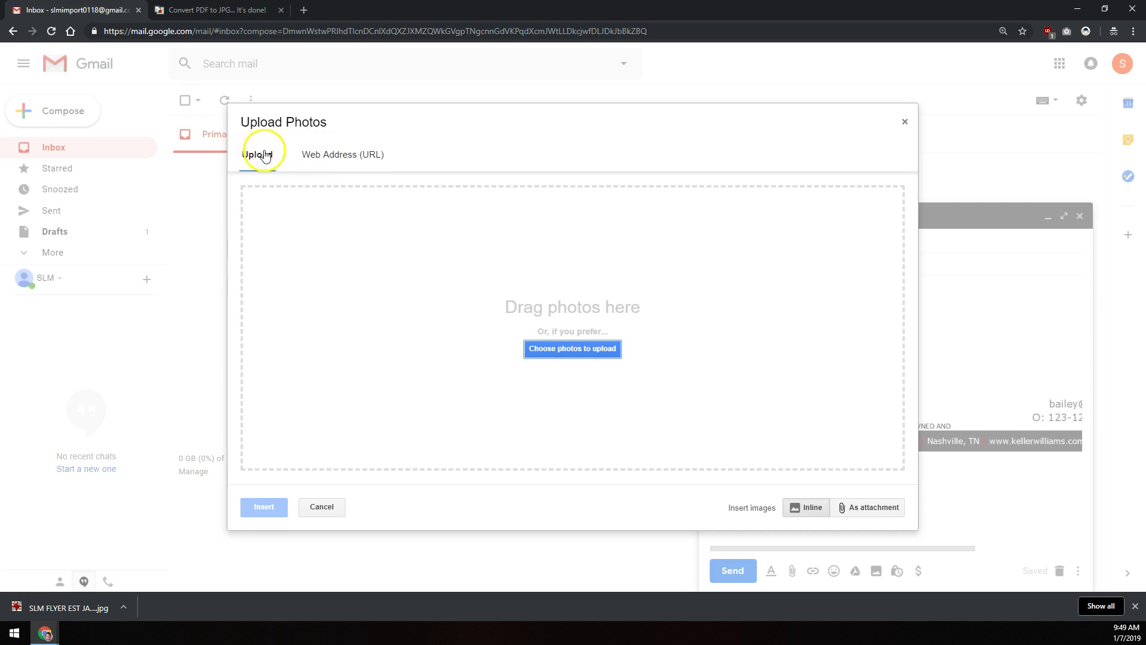
Upload SLM FLYER EST JAN-page-001.jpg inline into the body and select the inserted image.
left_click(564, 348)
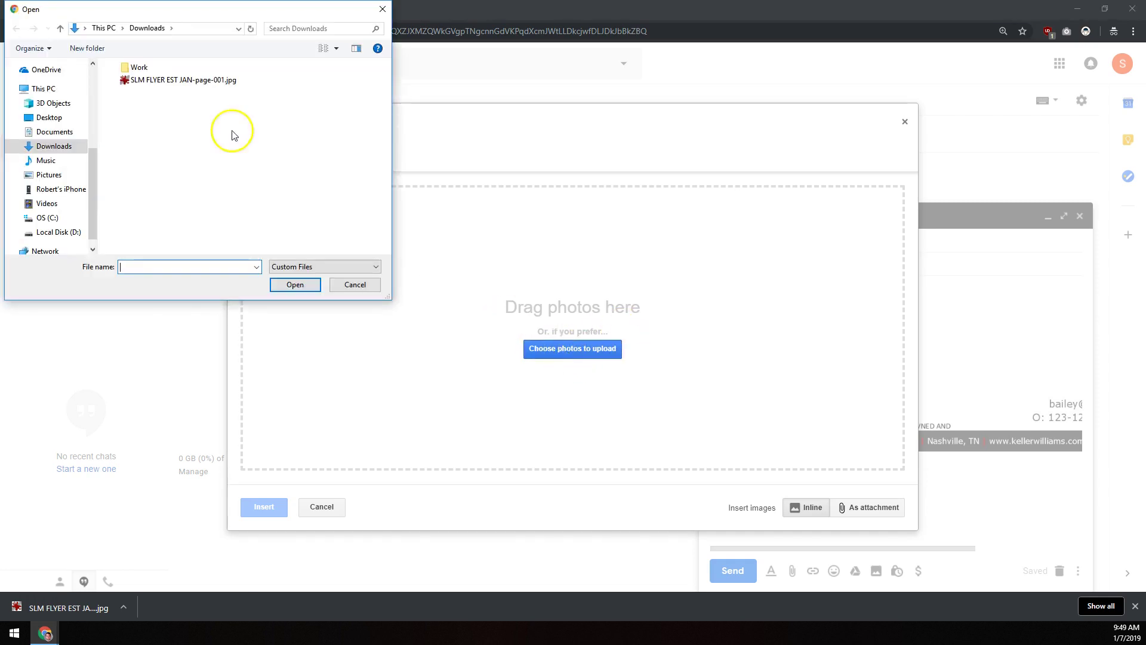
double_click(179, 81)
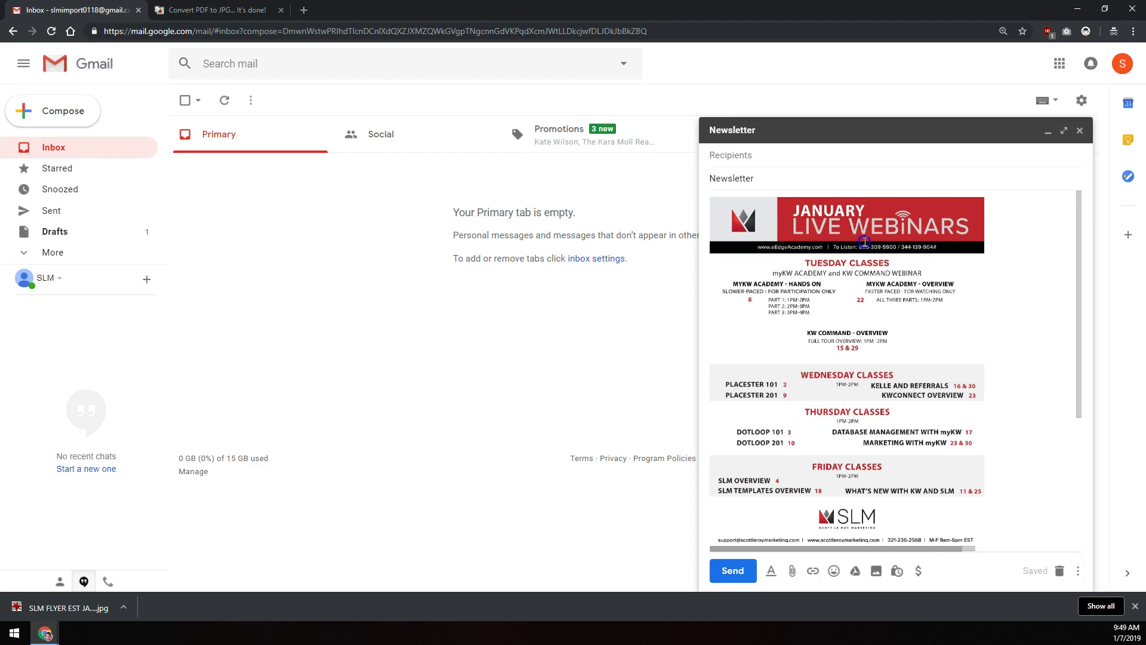
scroll(864, 242, "down", 3)
scroll(865, 263, "up", 3)
left_click(872, 282)
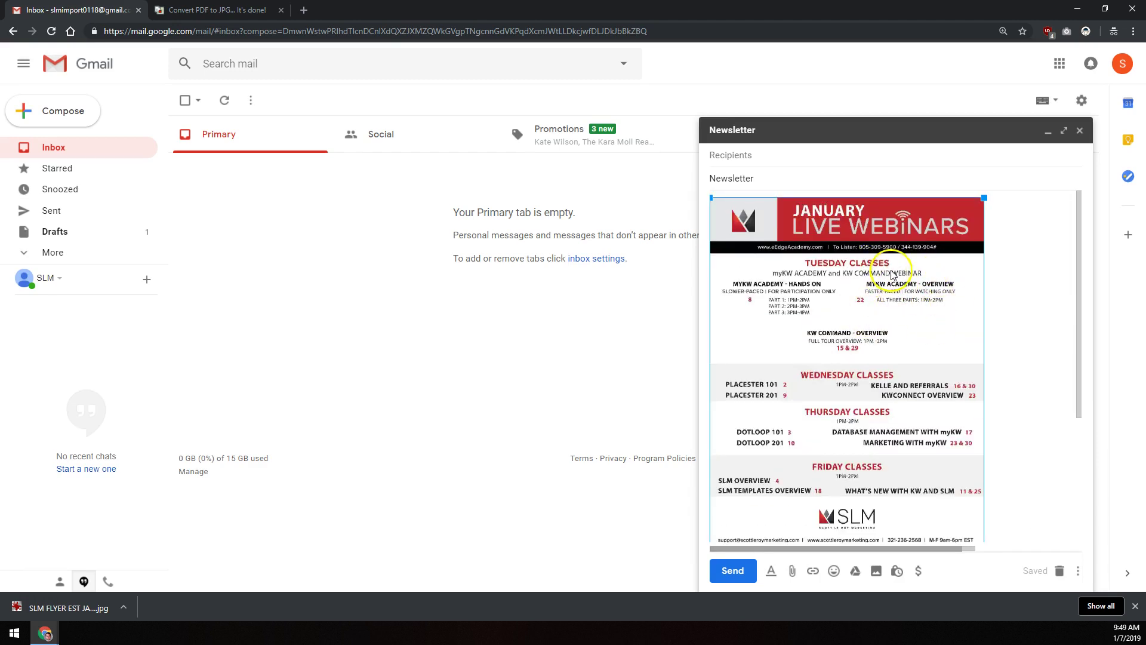
Place the cursor in the Newsletter draft's Recipients field.
left_click(848, 160)
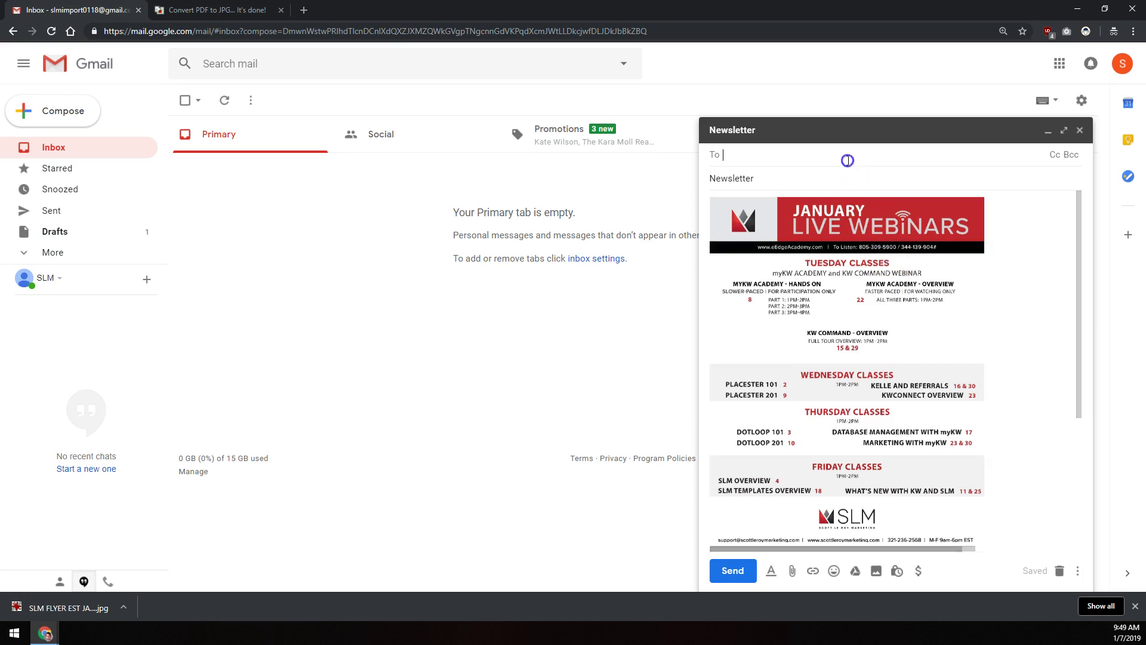